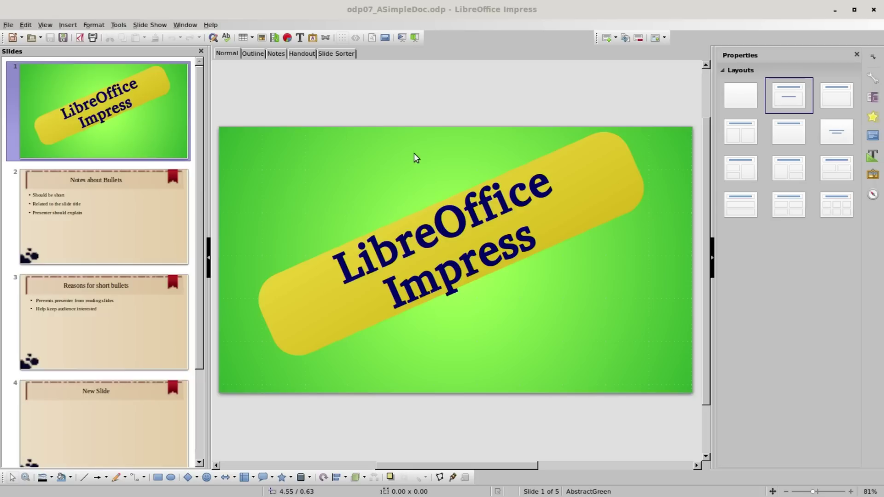
- Check the LibreOffice version information from the Help menu, then dismiss it
{"action": "left_click", "coordinate": [212, 27]}
{"action": "left_click", "coordinate": [239, 95]}
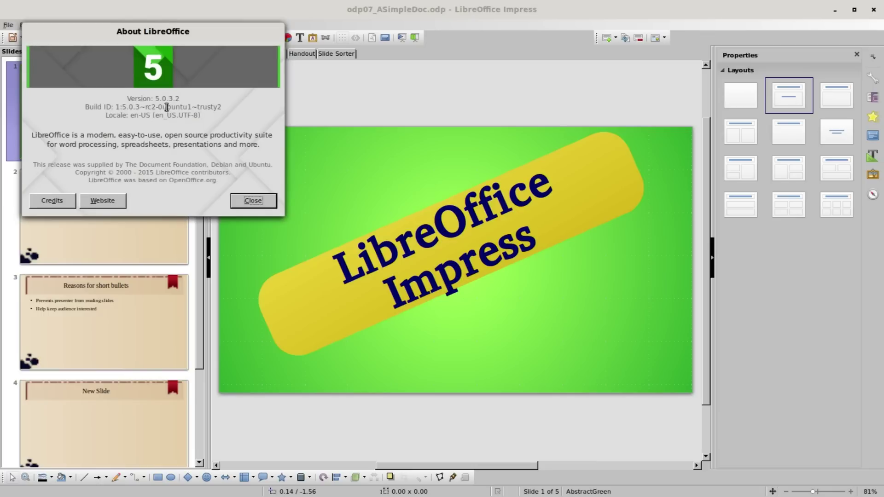
{"action": "left_click", "coordinate": [242, 200]}
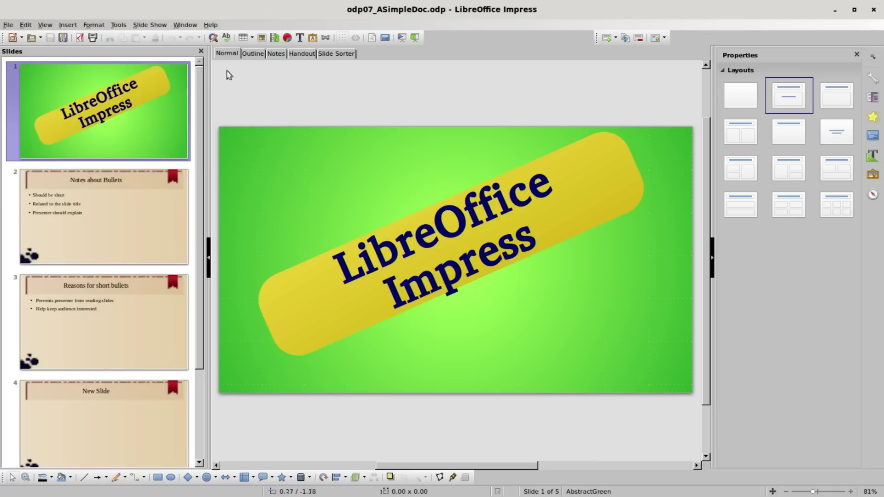
- Switch to the Handout view and select the top-right slide box
{"action": "left_click", "coordinate": [302, 53]}
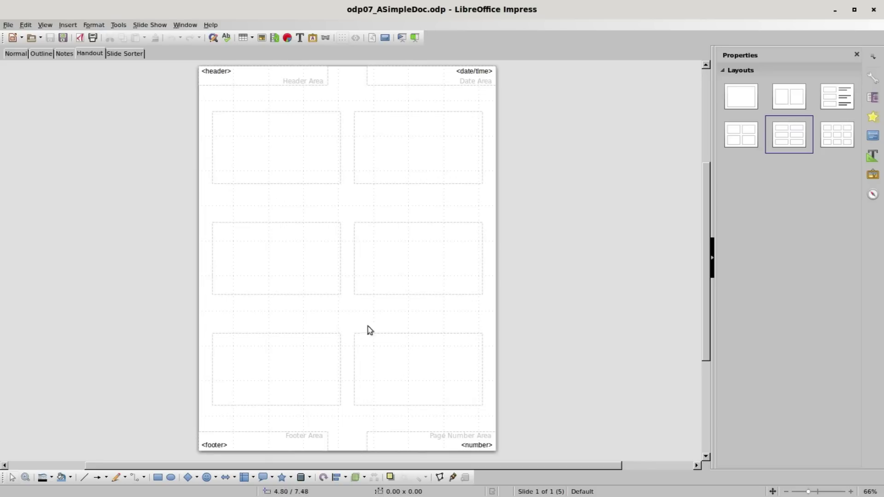
{"action": "left_click", "coordinate": [536, 305]}
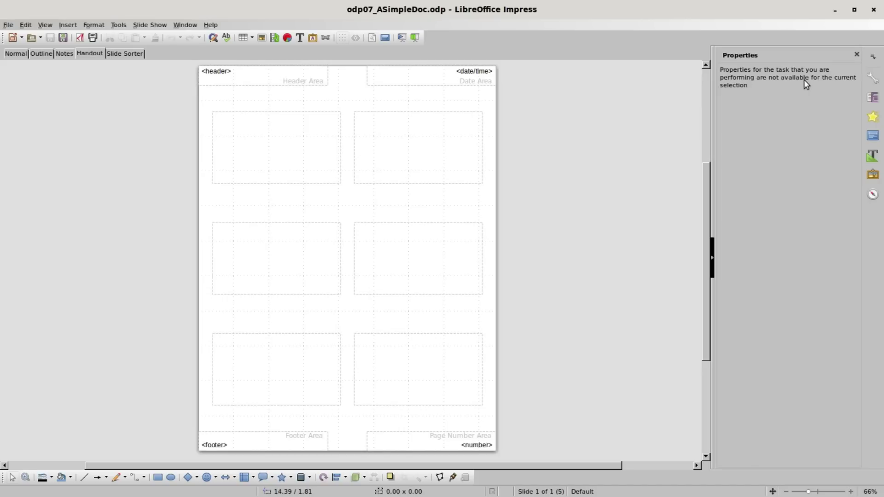
{"action": "left_click", "coordinate": [423, 113]}
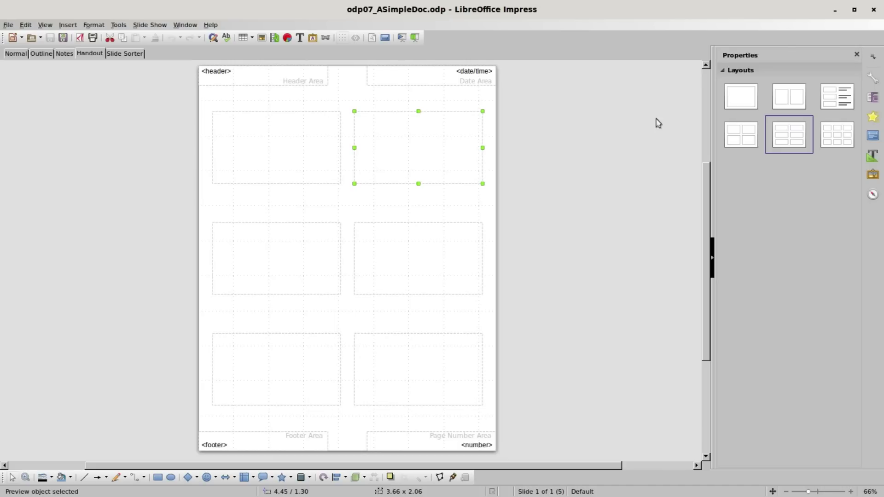
- Try the One, Two, Three and Nine Slides handout layouts, ending on Four Slides
{"action": "left_click", "coordinate": [731, 98]}
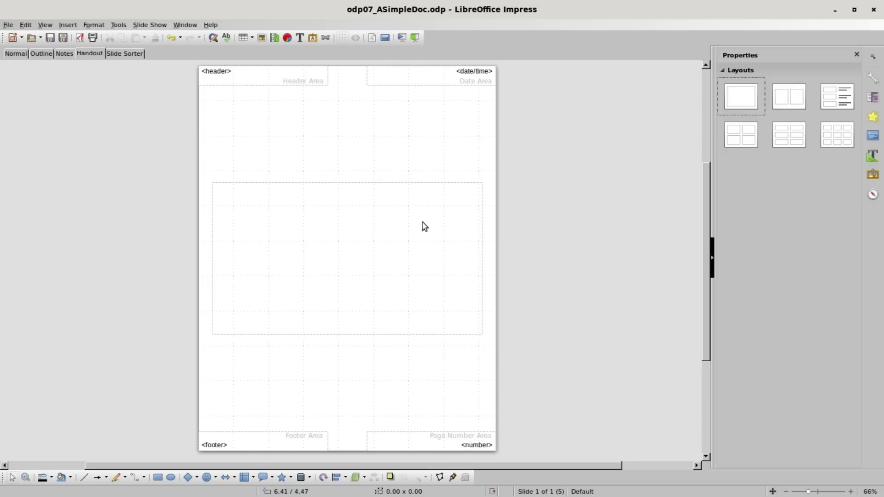
{"action": "left_click", "coordinate": [798, 106]}
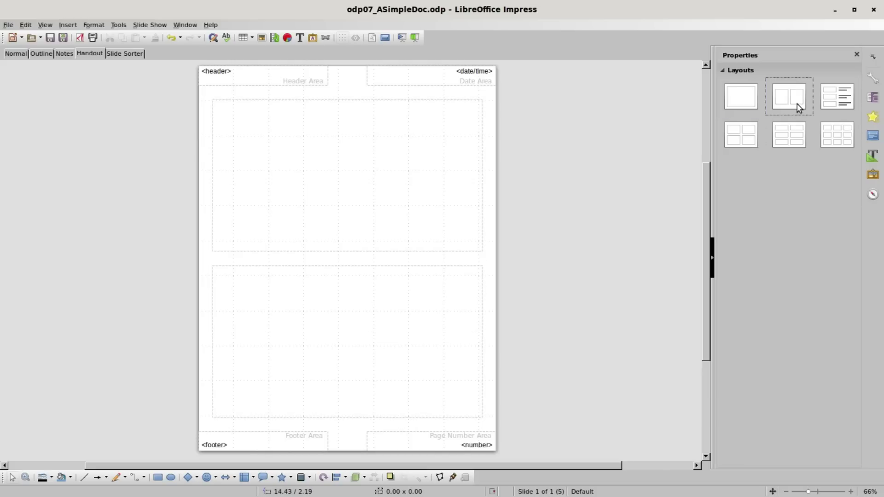
{"action": "left_click", "coordinate": [837, 99]}
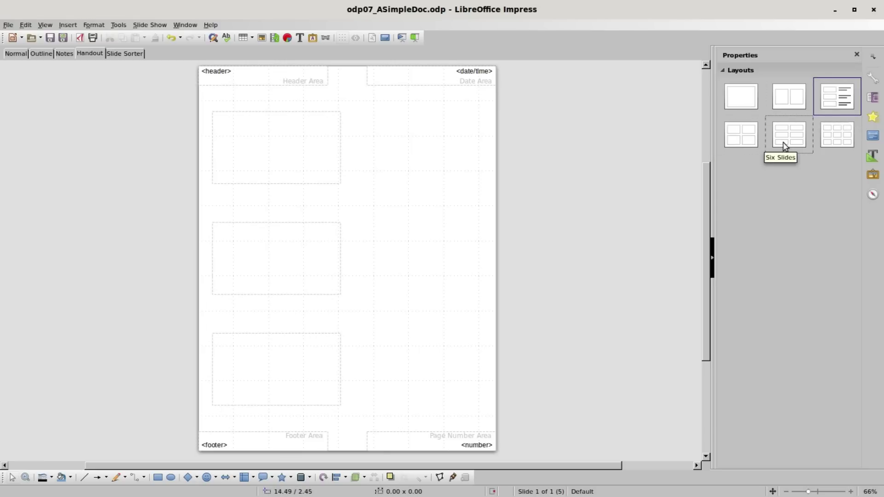
{"action": "left_click", "coordinate": [838, 142]}
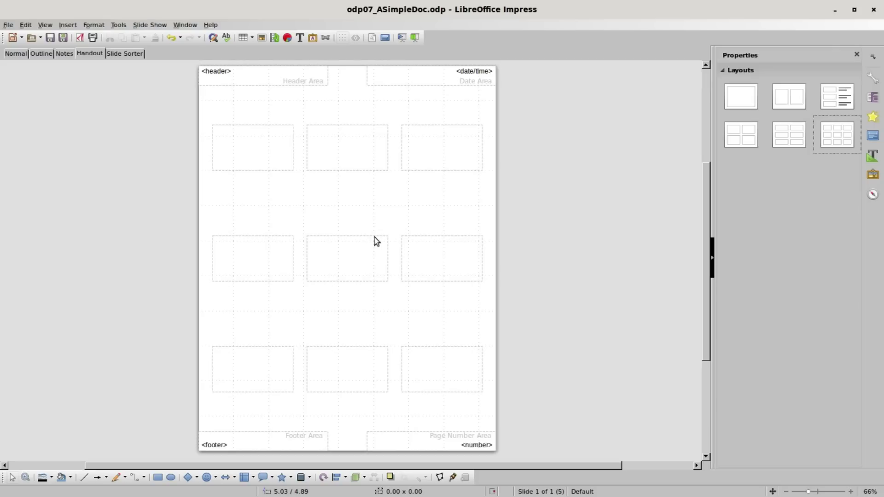
{"action": "left_click", "coordinate": [741, 142]}
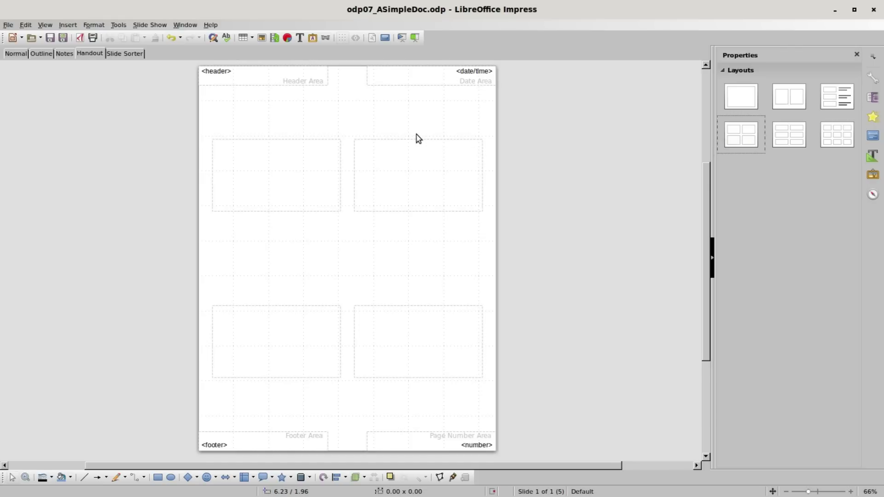
- Turn the handout page to landscape Letter (11.00 x 8.50 in) and open the File menu
{"action": "left_click", "coordinate": [371, 39]}
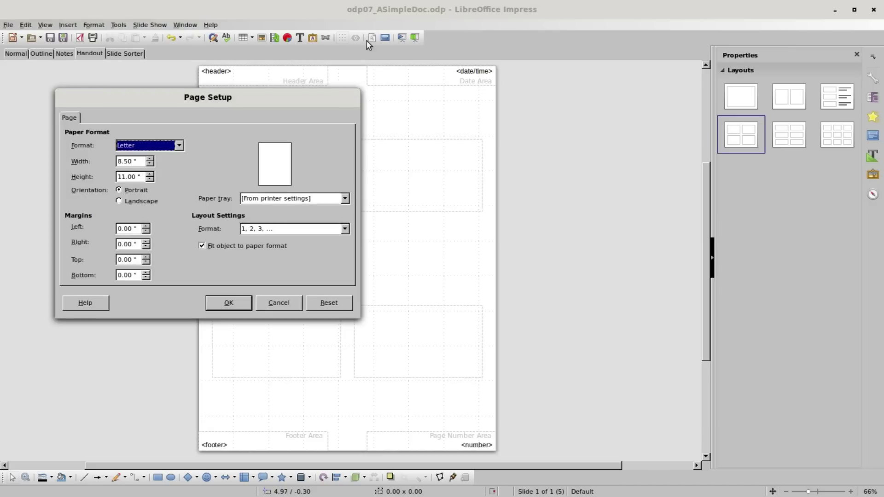
{"action": "left_click", "coordinate": [120, 203]}
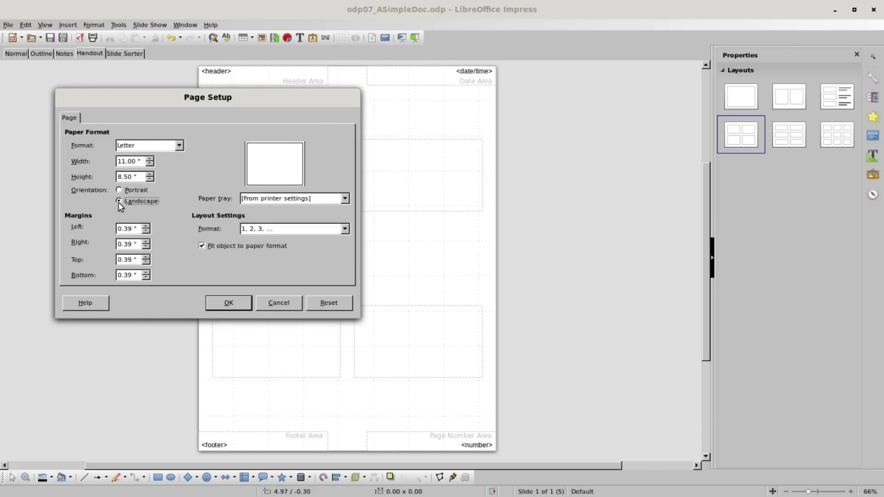
{"action": "left_click", "coordinate": [231, 303]}
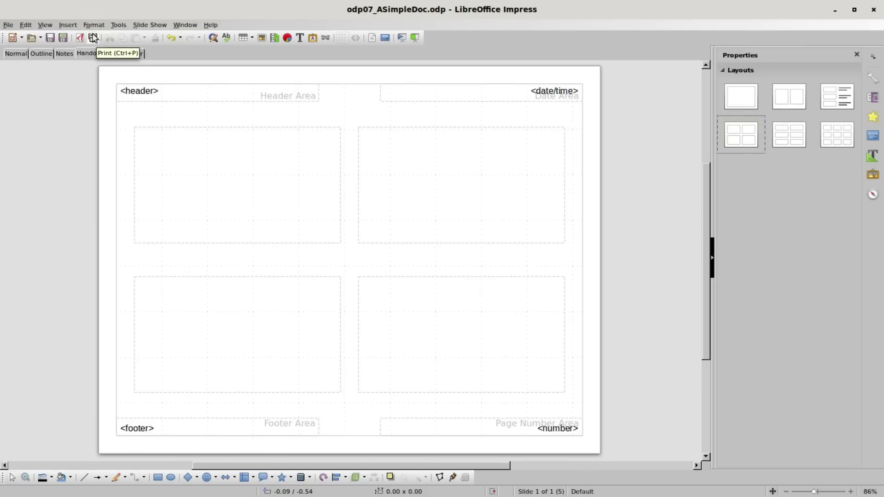
{"action": "left_click", "coordinate": [9, 25]}
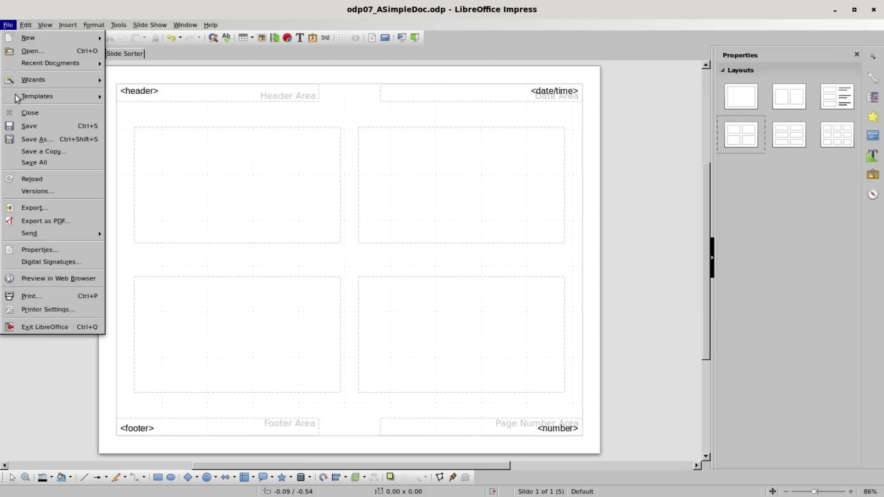
- Open Print, page forward and back through the preview, then cancel without printing
{"action": "left_click", "coordinate": [95, 300]}
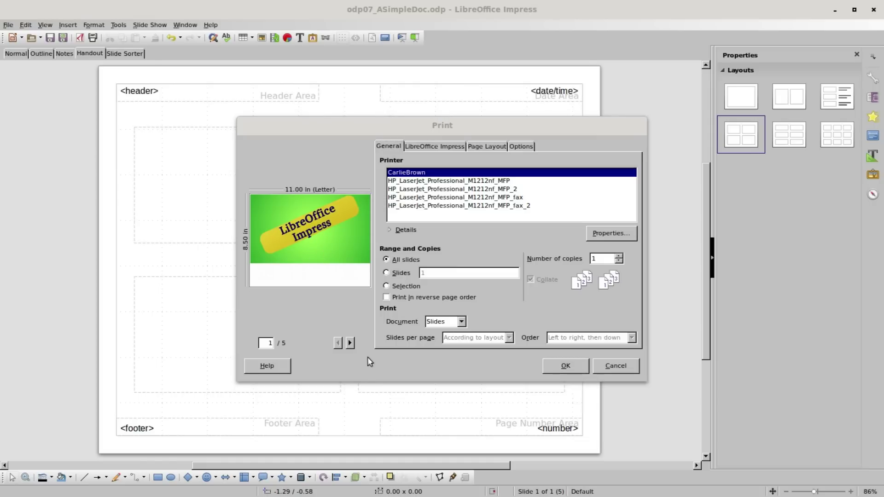
{"action": "left_click", "coordinate": [350, 343]}
{"action": "left_click", "coordinate": [350, 343]}
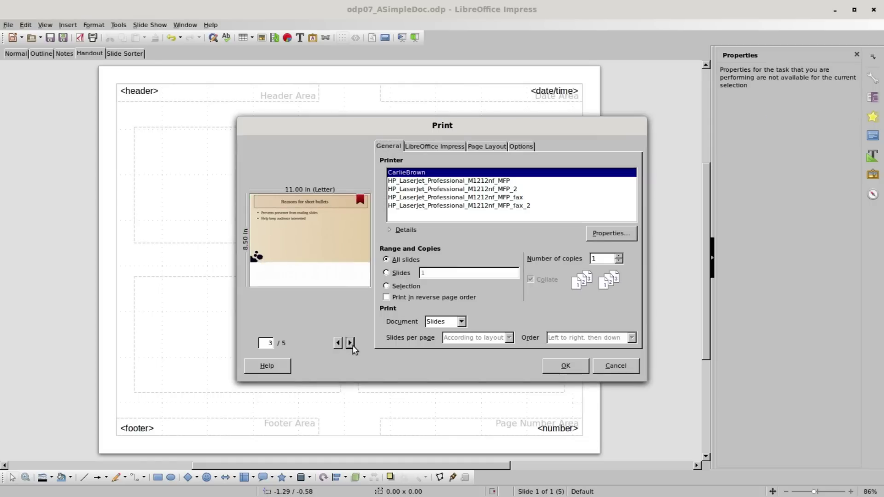
{"action": "left_click", "coordinate": [350, 343]}
{"action": "left_click", "coordinate": [350, 343]}
{"action": "left_click", "coordinate": [338, 343]}
{"action": "left_click", "coordinate": [338, 343]}
{"action": "left_click", "coordinate": [338, 343]}
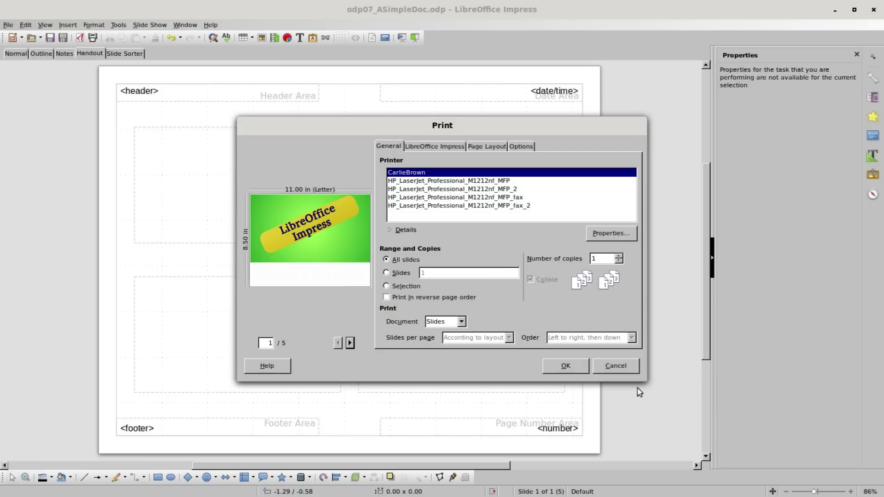
{"action": "left_click", "coordinate": [616, 366]}
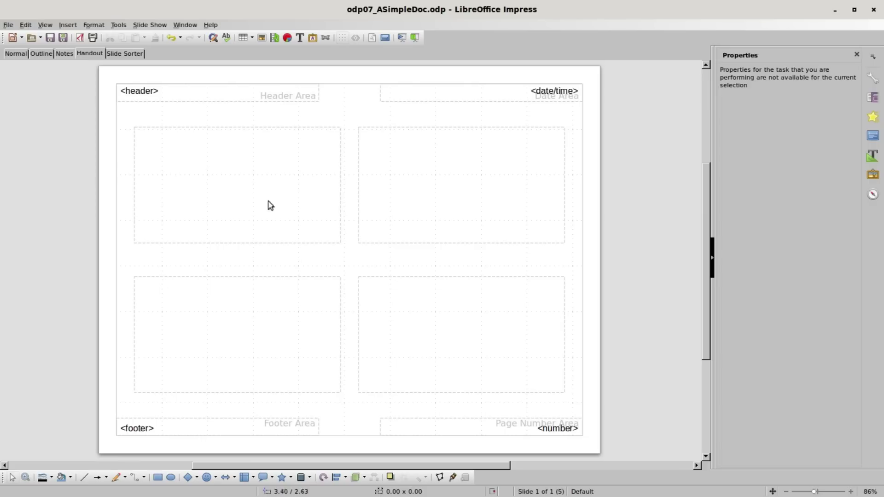
{"action": "left_click", "coordinate": [12, 55]}
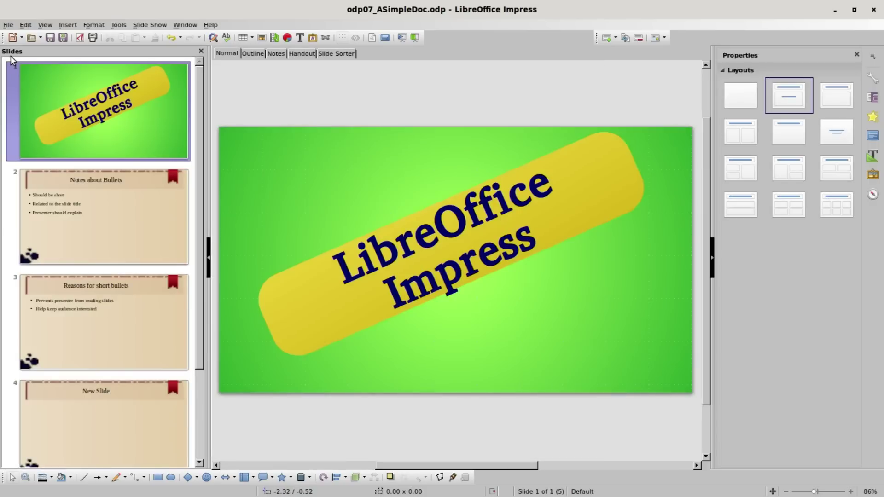
{"action": "left_click", "coordinate": [372, 38]}
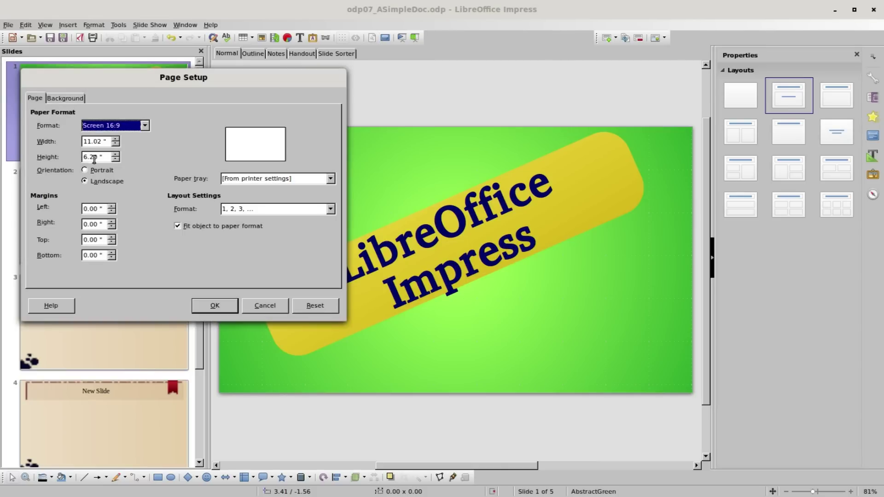
{"action": "left_click", "coordinate": [145, 125]}
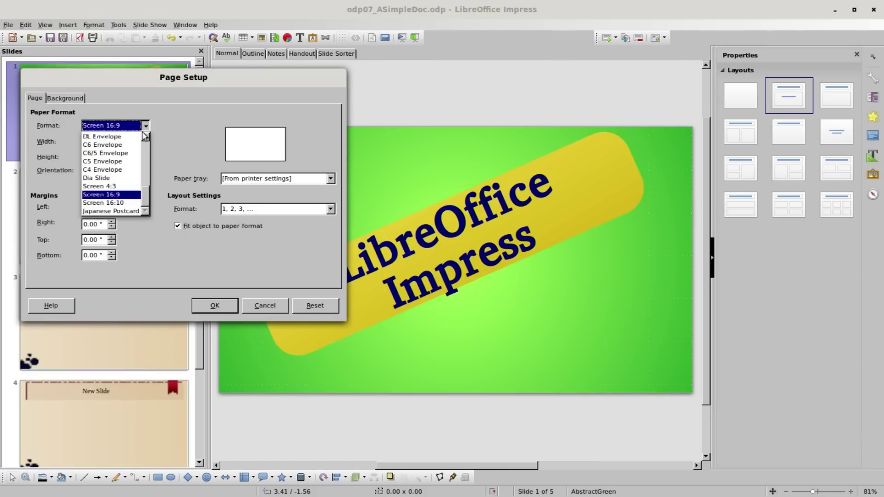
{"action": "left_click", "coordinate": [118, 187]}
{"action": "left_click", "coordinate": [217, 305]}
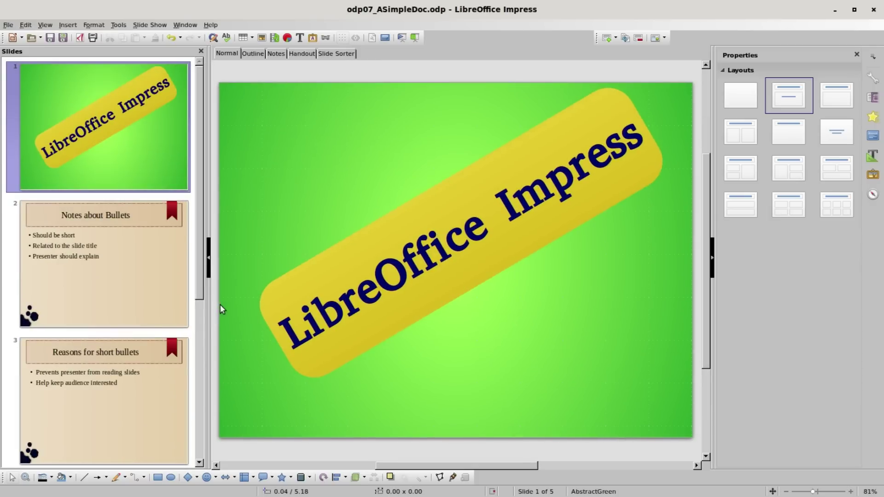
- Open the Print dialog and set 2 copies, toggling Collate off and back on
{"action": "left_click", "coordinate": [93, 38]}
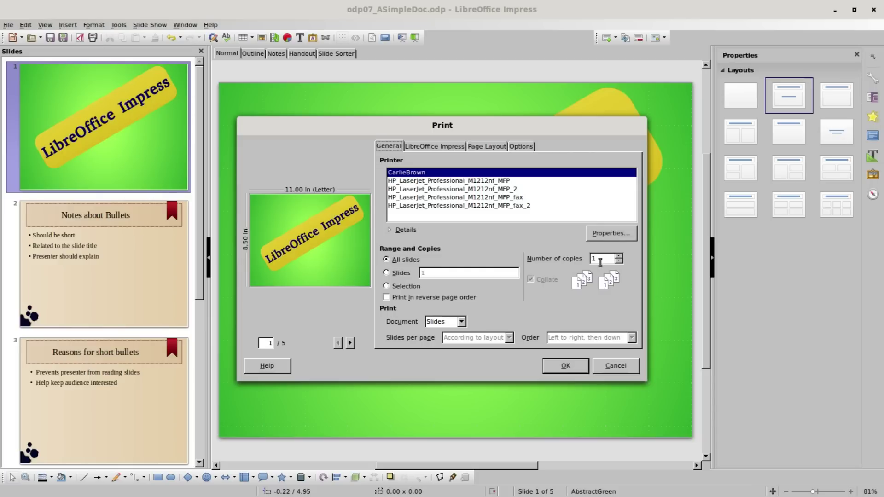
{"action": "left_click", "coordinate": [619, 257]}
{"action": "left_click", "coordinate": [530, 281]}
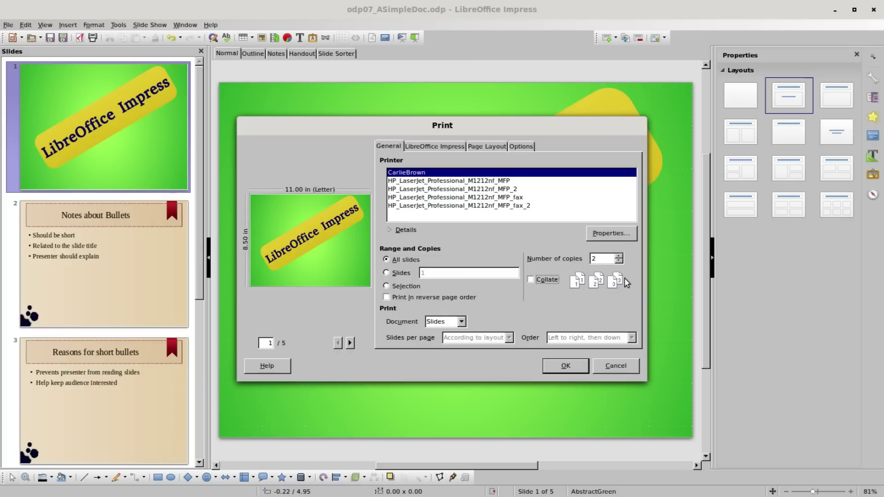
{"action": "left_click", "coordinate": [531, 280]}
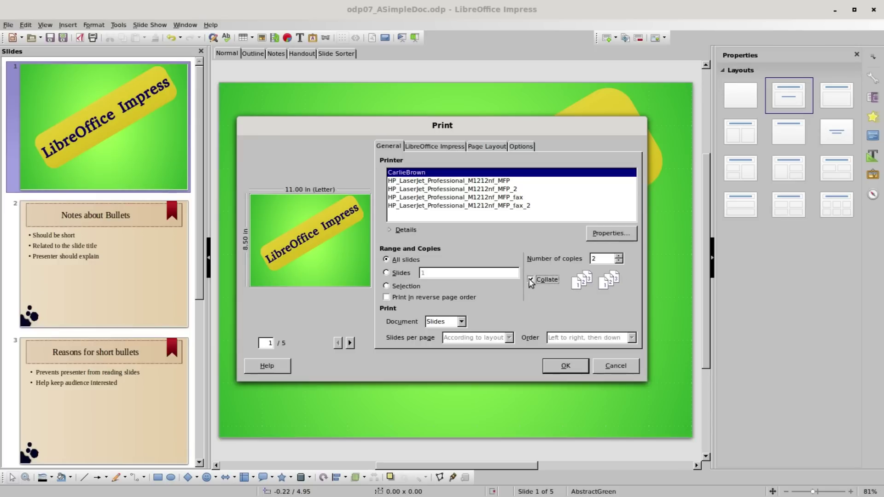
- Set 1 copy, try slide range 1-3,5, then choose Selection printed in reverse page order
{"action": "left_click", "coordinate": [618, 261]}
{"action": "left_click", "coordinate": [386, 272]}
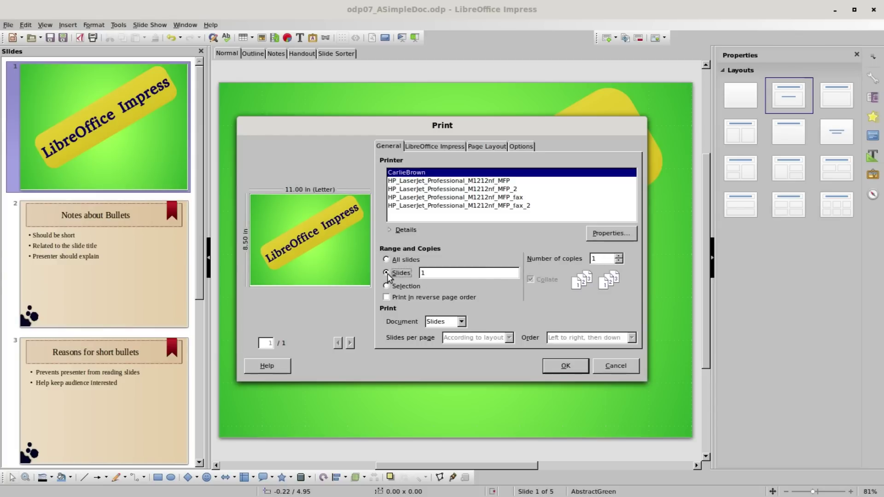
{"action": "left_click", "coordinate": [429, 273]}
{"action": "left_click_drag", "start_coordinate": [429, 273], "coordinate": [414, 271]}
{"action": "type", "text": "1-3"}
{"action": "type", "text": ",5"}
{"action": "left_click", "coordinate": [385, 285]}
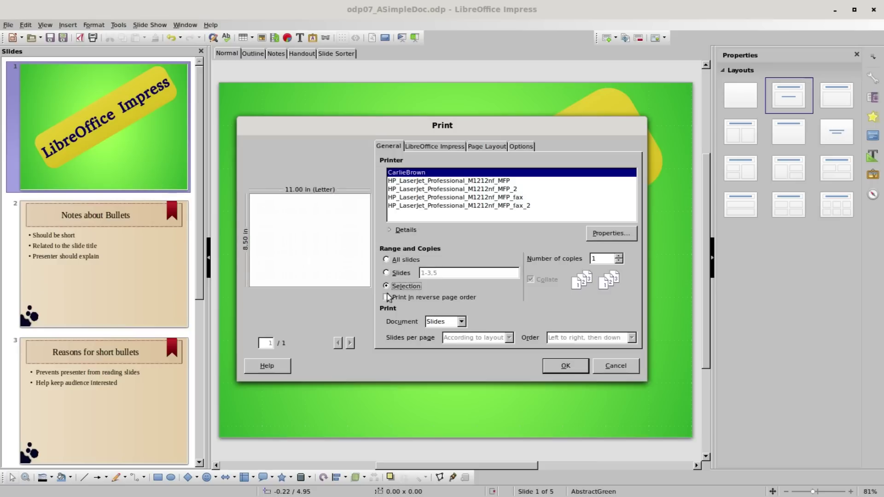
{"action": "left_click", "coordinate": [387, 297]}
- Untick reverse order, print all slides, and set Document to Handouts, previewing both pages
{"action": "left_click", "coordinate": [389, 298]}
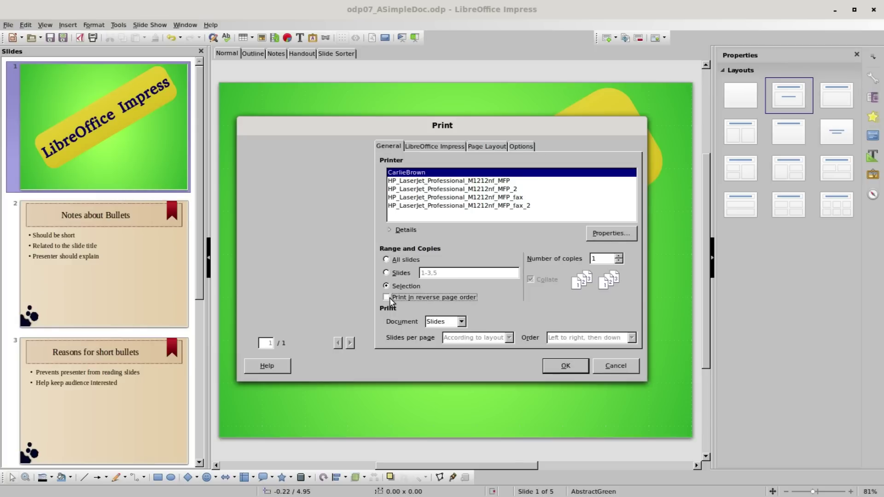
{"action": "left_click", "coordinate": [387, 260]}
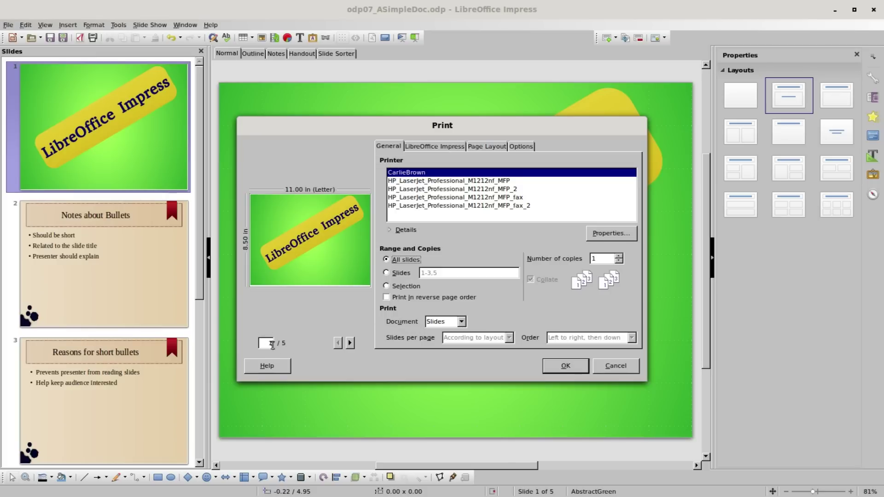
{"action": "left_click", "coordinate": [461, 322]}
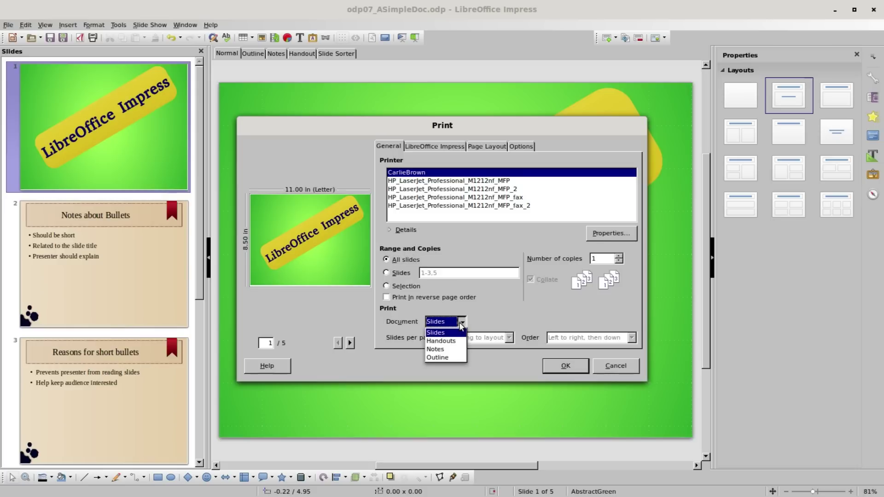
{"action": "left_click", "coordinate": [452, 346]}
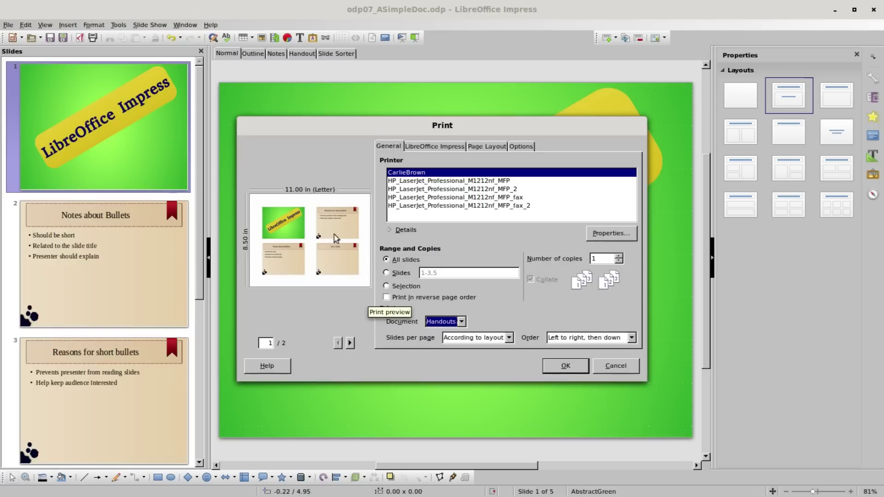
{"action": "left_click", "coordinate": [351, 344]}
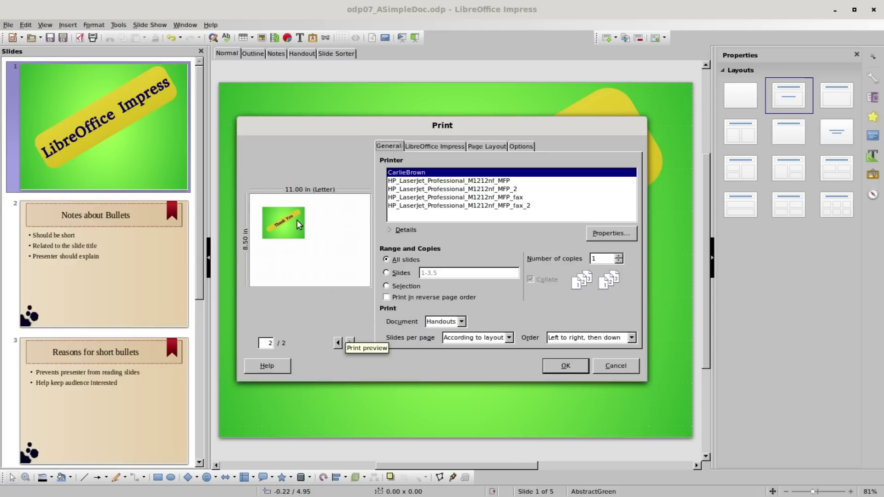
{"action": "left_click", "coordinate": [338, 343]}
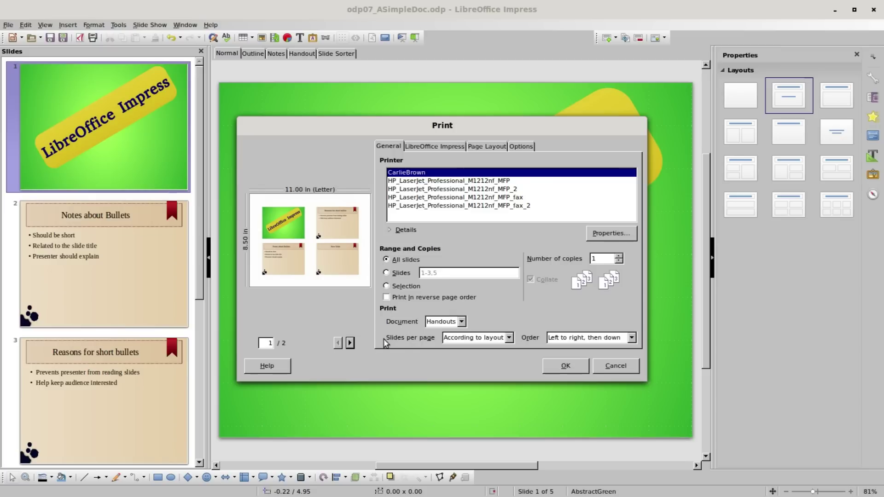
- Try 1 and 4 slides per page, order top to bottom then right, then According to layout
{"action": "left_click", "coordinate": [509, 339]}
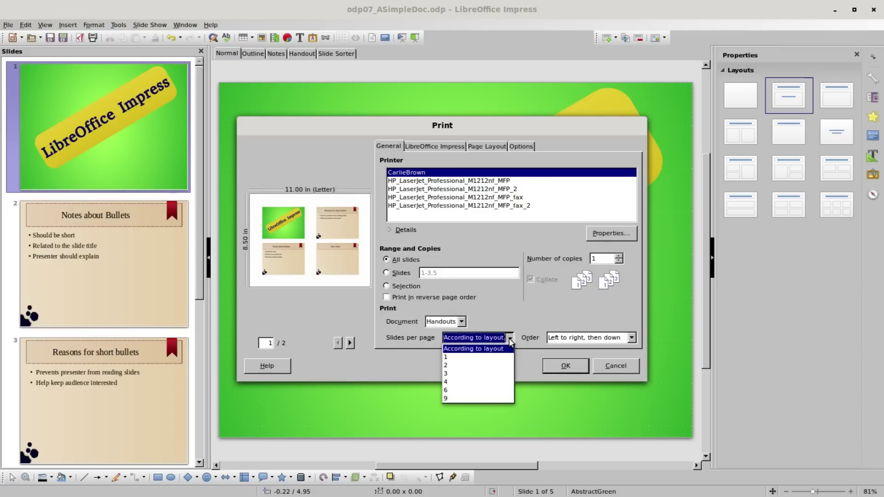
{"action": "left_click", "coordinate": [490, 360]}
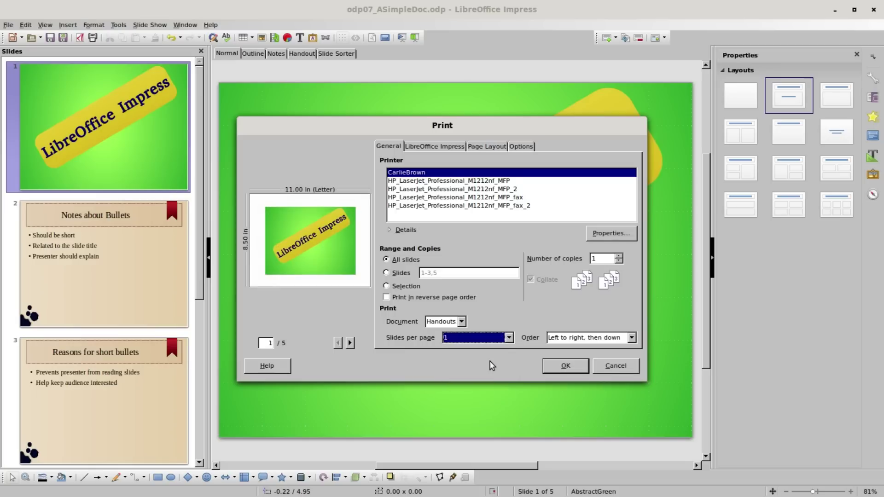
{"action": "left_click", "coordinate": [509, 338]}
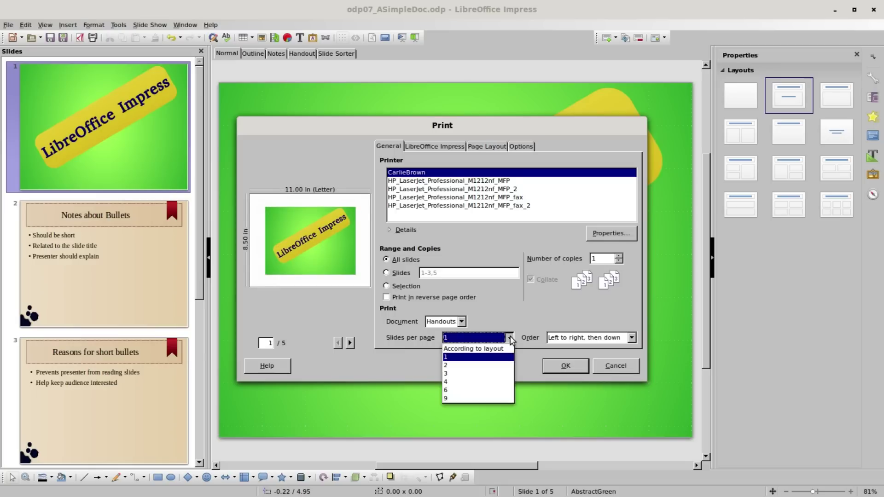
{"action": "left_click", "coordinate": [473, 382]}
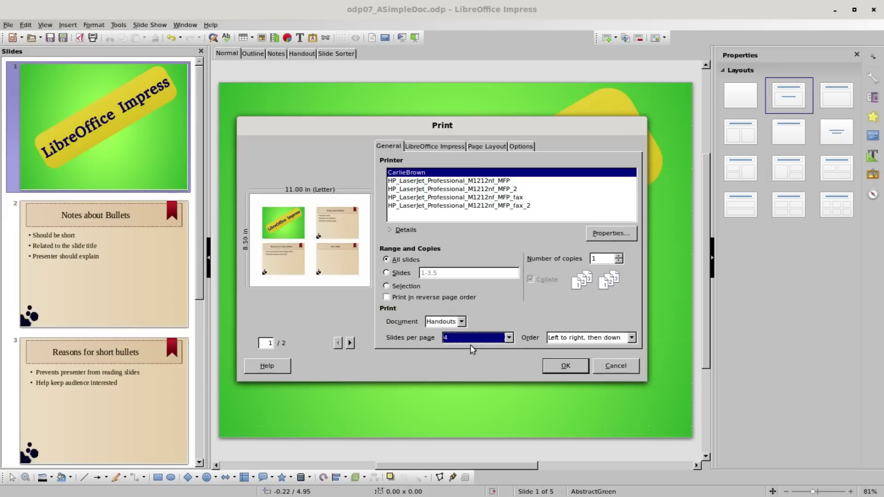
{"action": "left_click", "coordinate": [633, 339]}
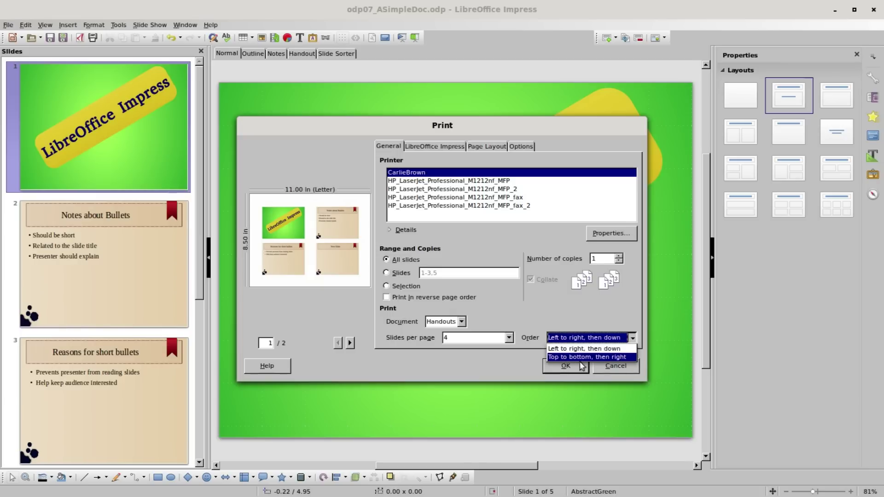
{"action": "left_click", "coordinate": [607, 357]}
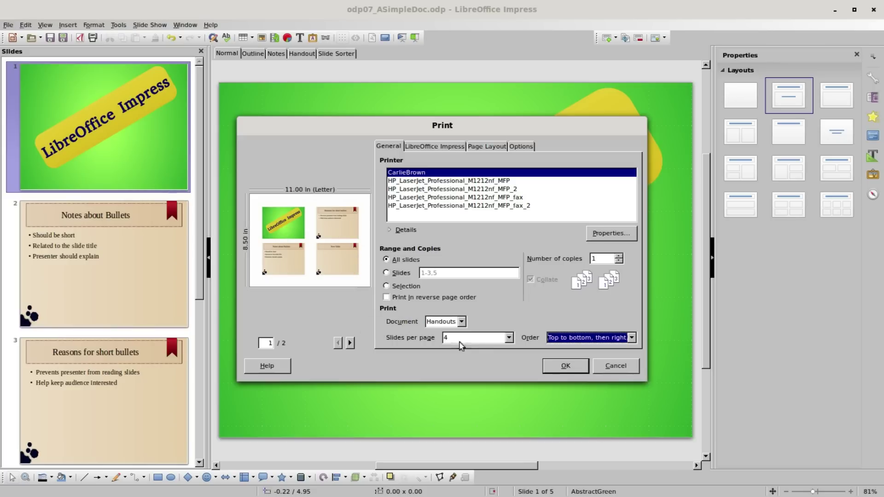
{"action": "left_click", "coordinate": [510, 339]}
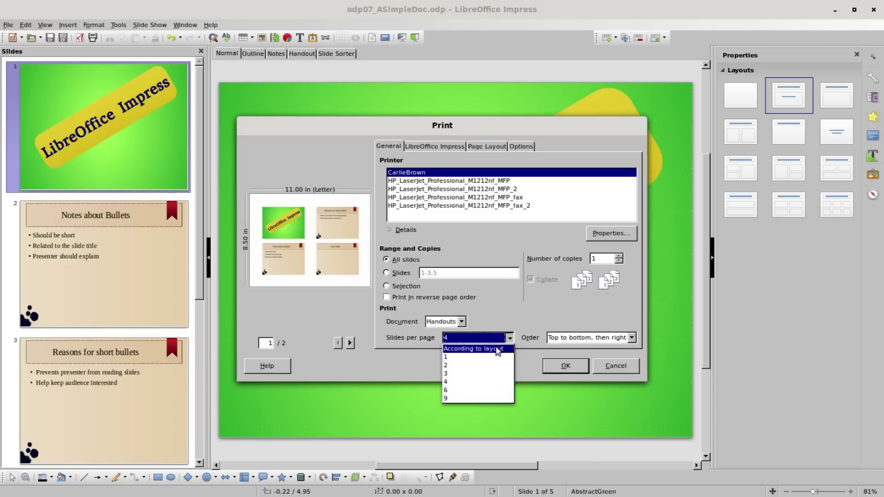
{"action": "left_click", "coordinate": [496, 349]}
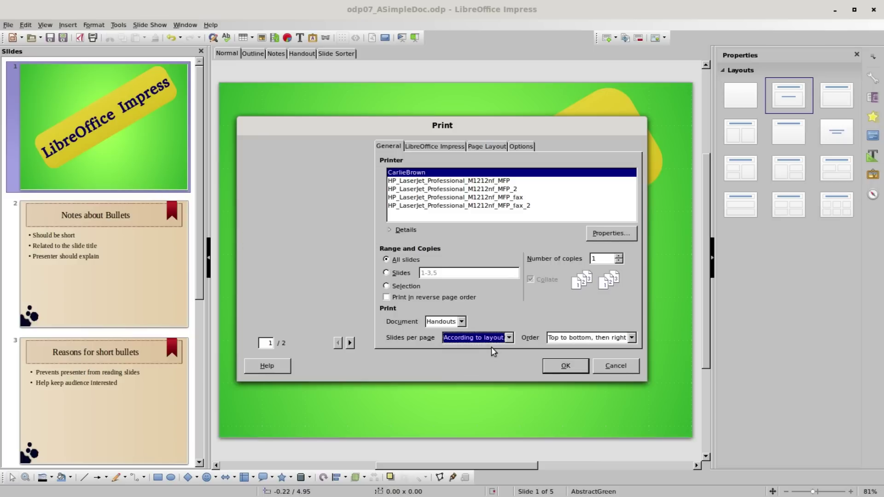
- In the Impress print options, toggle hidden pages, choose Black & white, and fit to printable page
{"action": "left_click", "coordinate": [442, 148]}
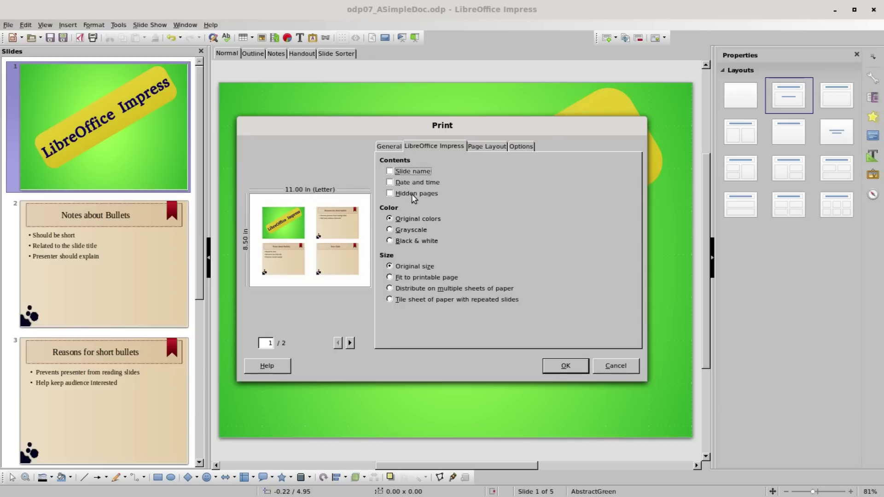
{"action": "left_click", "coordinate": [390, 194]}
{"action": "left_click", "coordinate": [390, 194]}
{"action": "left_click", "coordinate": [390, 231]}
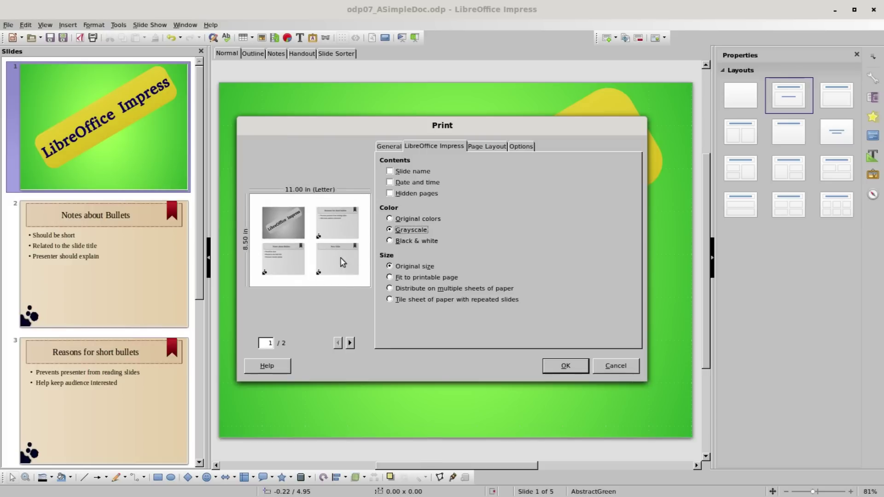
{"action": "left_click", "coordinate": [389, 241]}
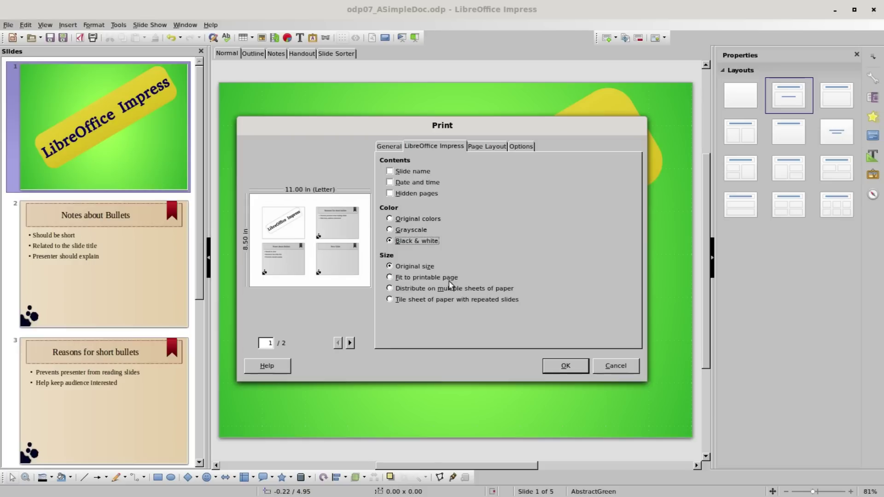
{"action": "left_click", "coordinate": [390, 278]}
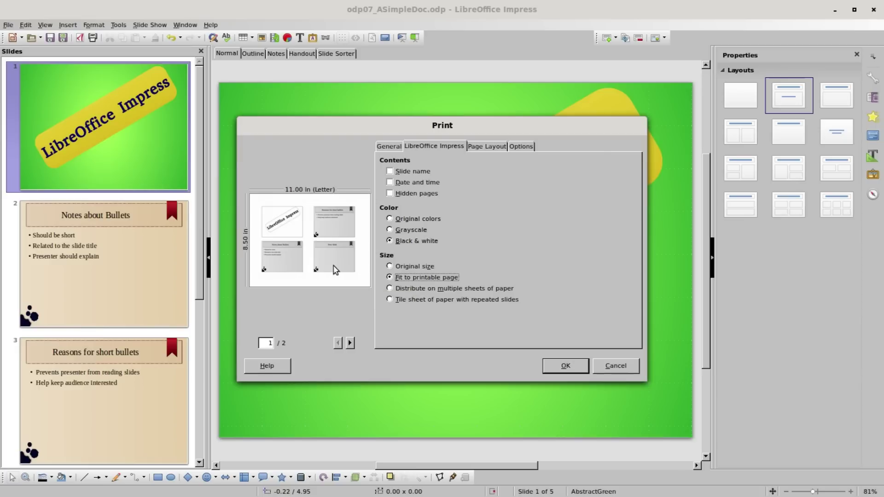
{"action": "left_click", "coordinate": [484, 146]}
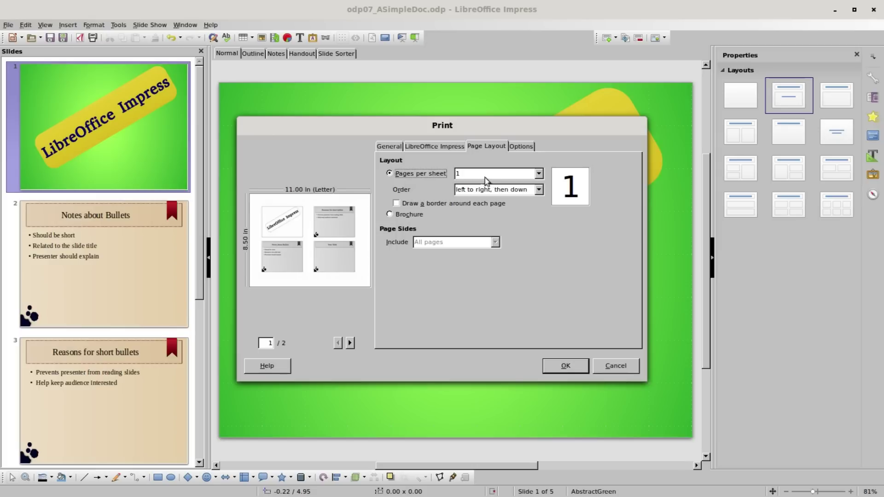
- Try 2 and 9 pages per sheet, toggle the border on and off, then return to 1
{"action": "left_click", "coordinate": [539, 174]}
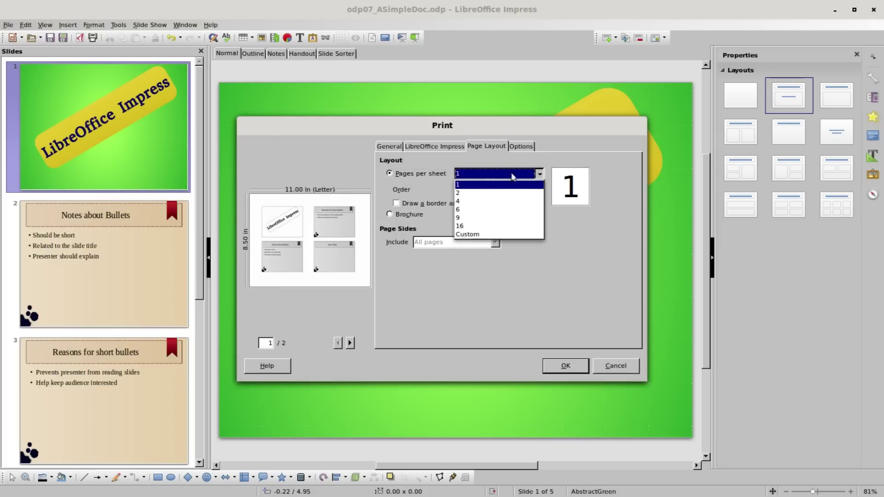
{"action": "left_click", "coordinate": [462, 194]}
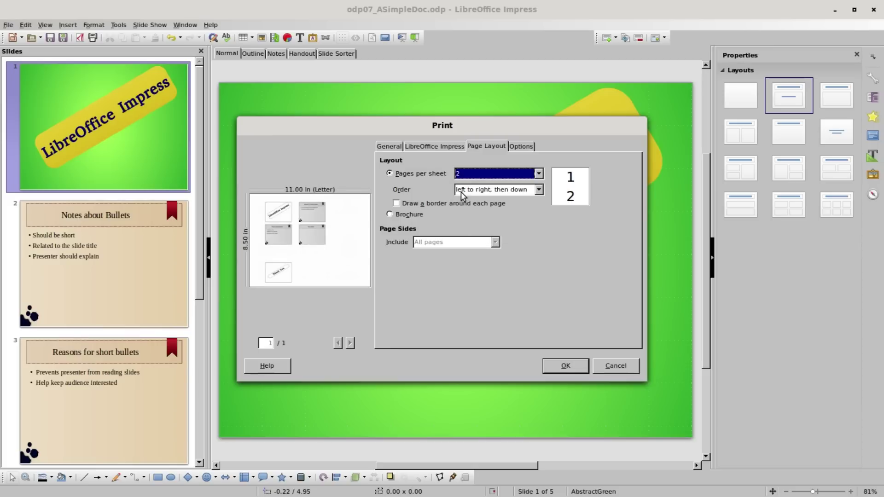
{"action": "left_click", "coordinate": [539, 174]}
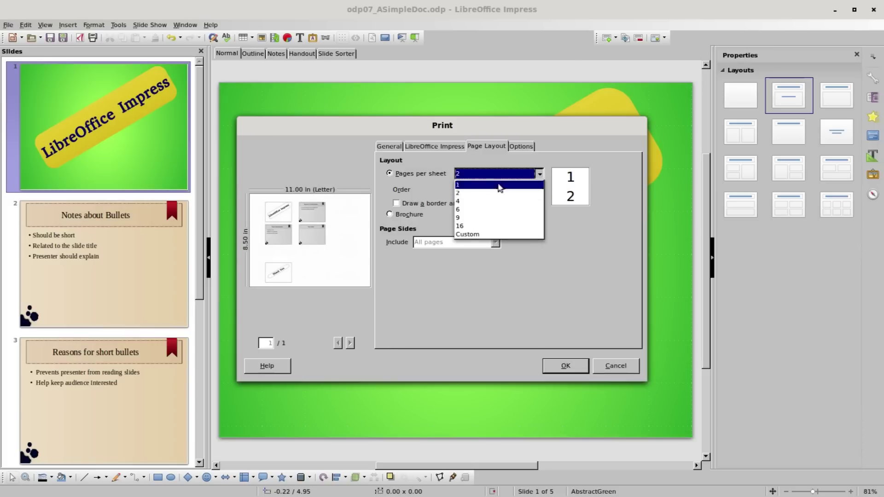
{"action": "left_click", "coordinate": [469, 217]}
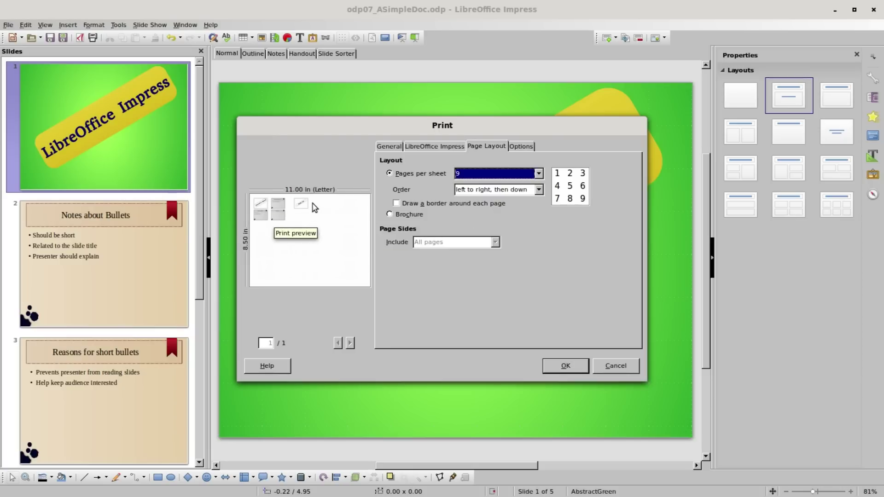
{"action": "left_click", "coordinate": [399, 205]}
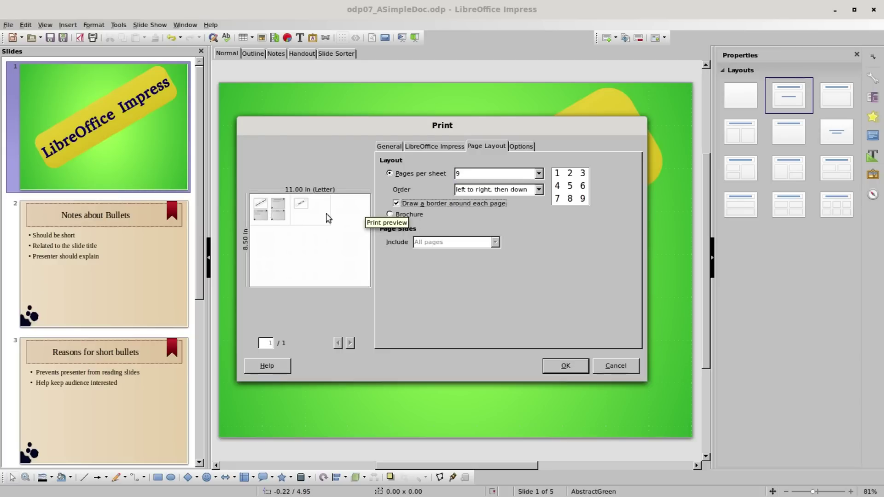
{"action": "left_click", "coordinate": [396, 203]}
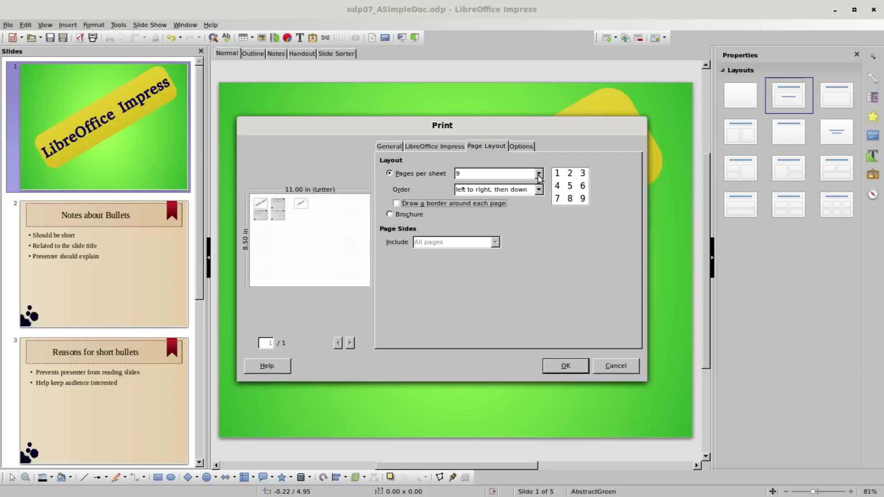
{"action": "left_click", "coordinate": [483, 174]}
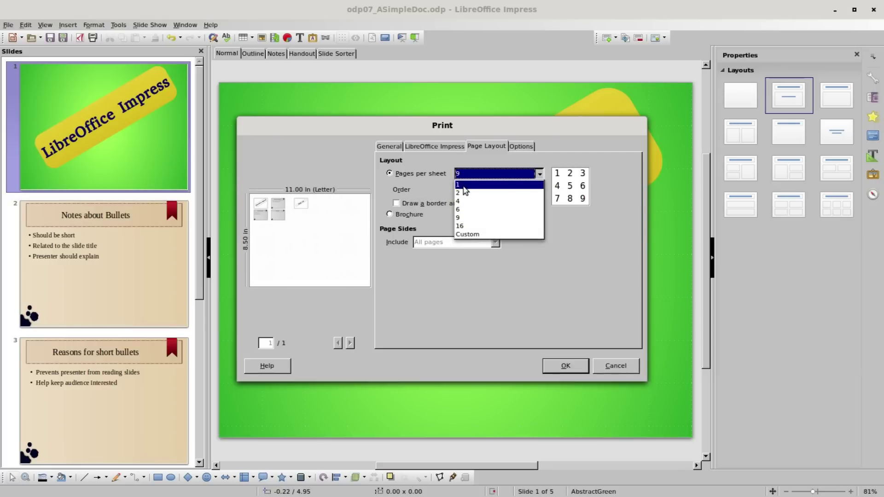
{"action": "left_click", "coordinate": [464, 186]}
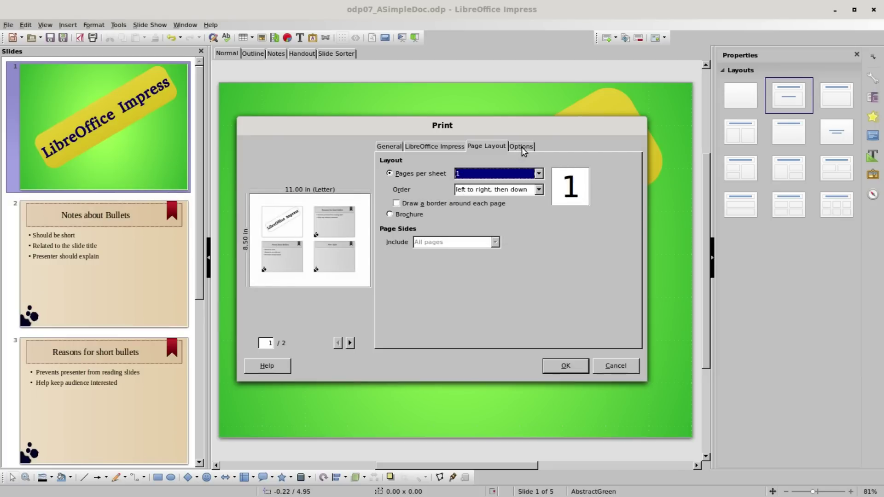
- Enable Print to file and save the printout to the Desktop as odp07
{"action": "left_click", "coordinate": [522, 147]}
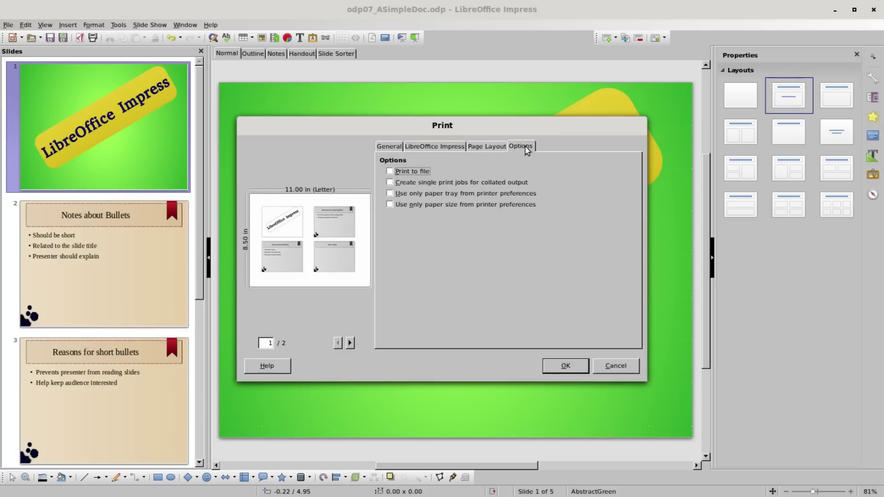
{"action": "left_click", "coordinate": [391, 172]}
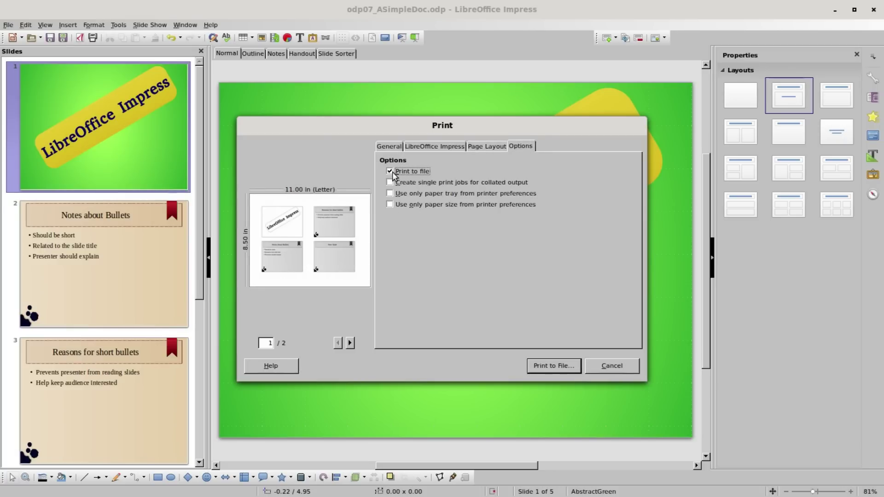
{"action": "left_click", "coordinate": [545, 366]}
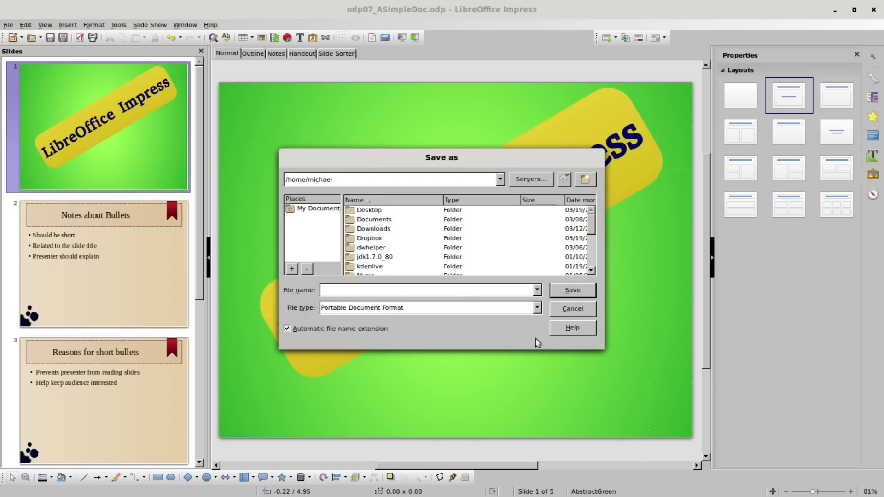
{"action": "left_click", "coordinate": [366, 213]}
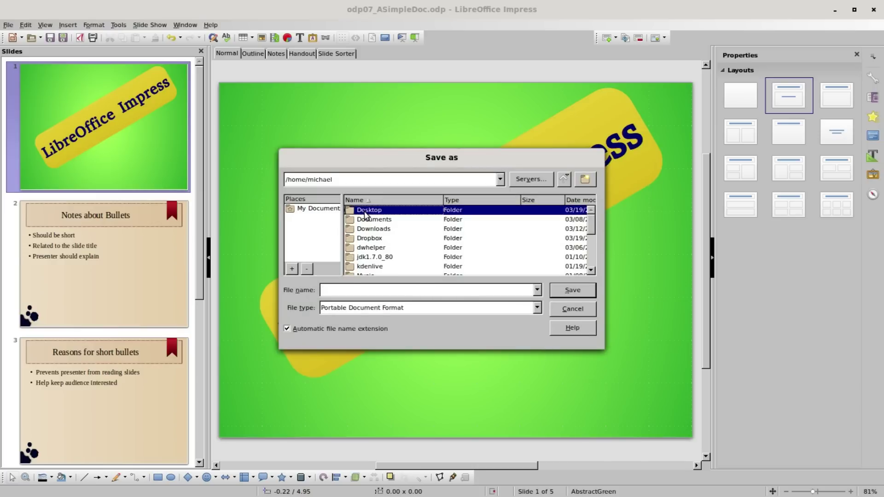
{"action": "left_click", "coordinate": [352, 289]}
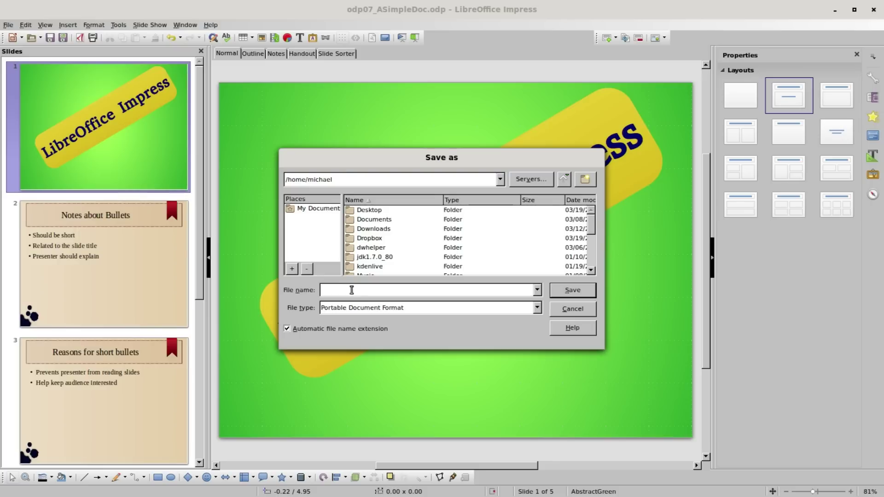
{"action": "type", "text": "odp07"}
{"action": "left_click", "coordinate": [572, 290]}
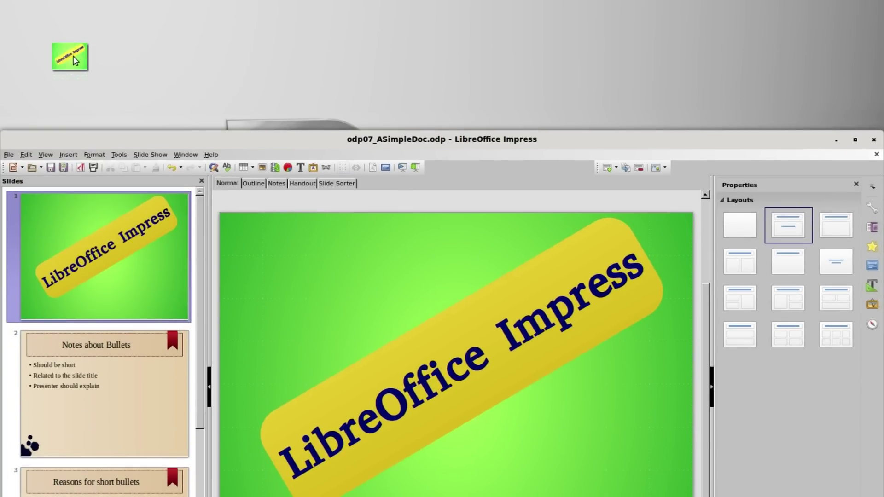
{"action": "double_click", "coordinate": [73, 57]}
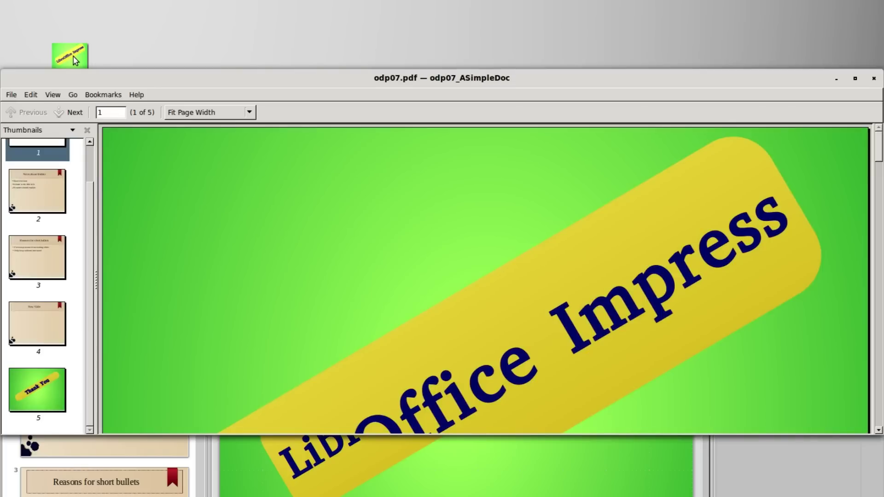
{"action": "left_click_drag", "start_coordinate": [333, 81], "coordinate": [356, 36]}
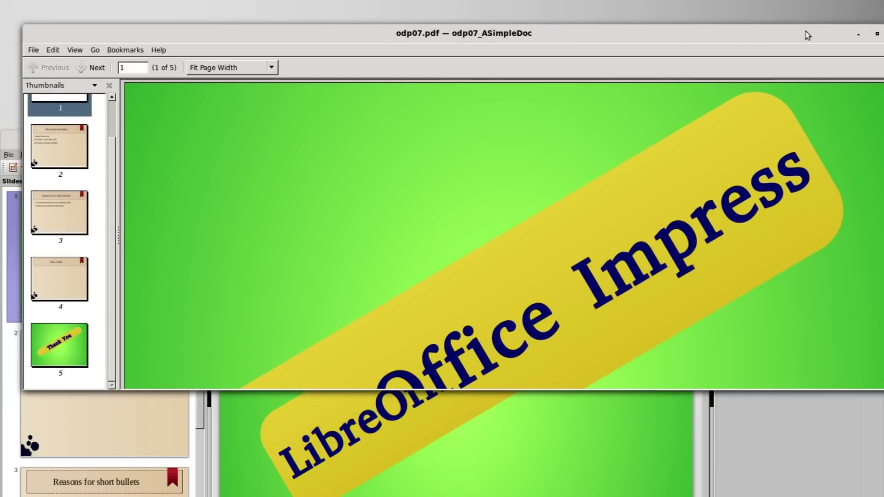
{"action": "left_click", "coordinate": [877, 33]}
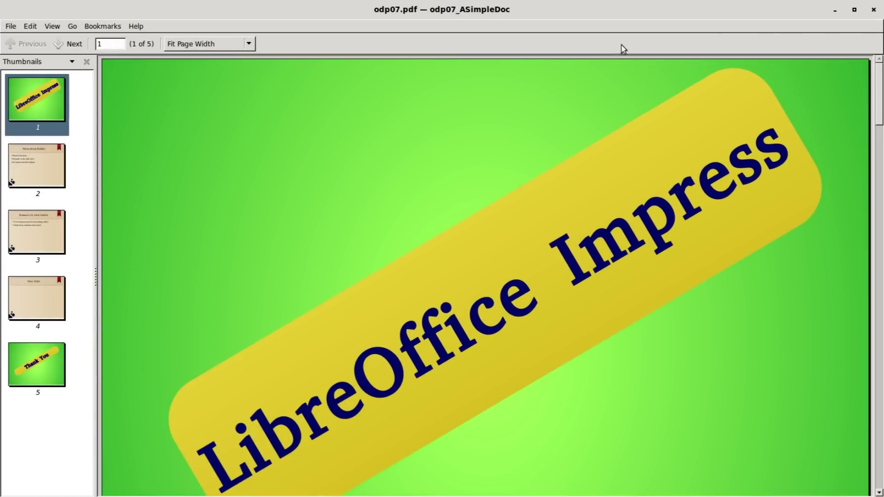
{"action": "left_click", "coordinate": [29, 164]}
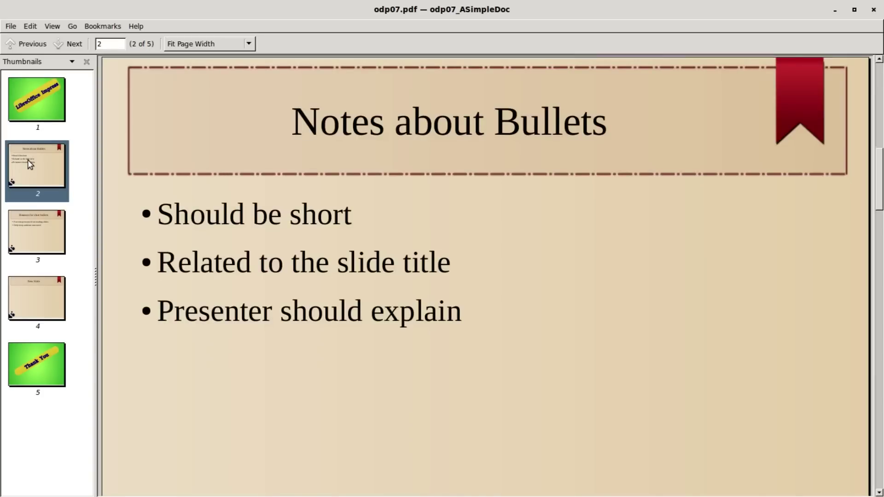
{"action": "left_click", "coordinate": [55, 230]}
{"action": "left_click", "coordinate": [60, 290]}
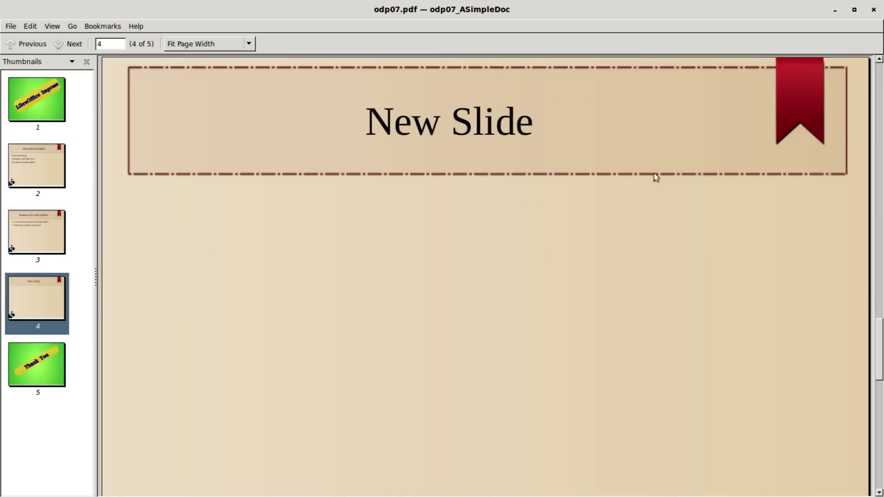
{"action": "left_click", "coordinate": [874, 9]}
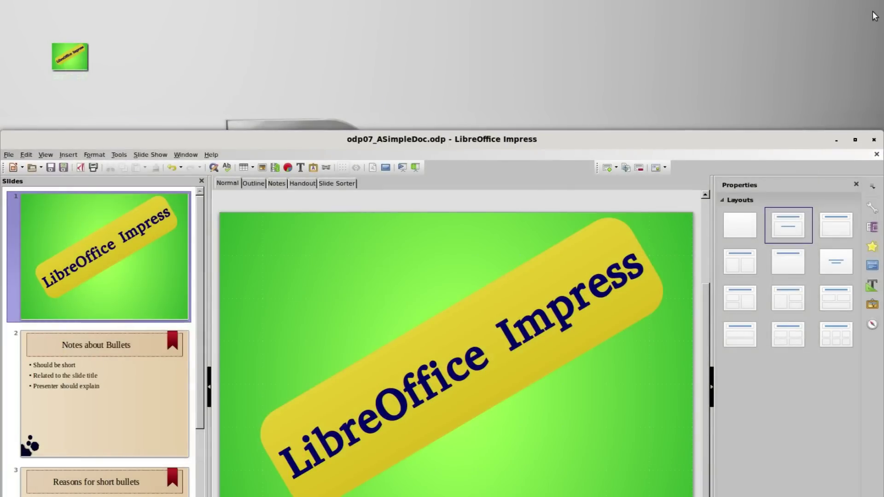